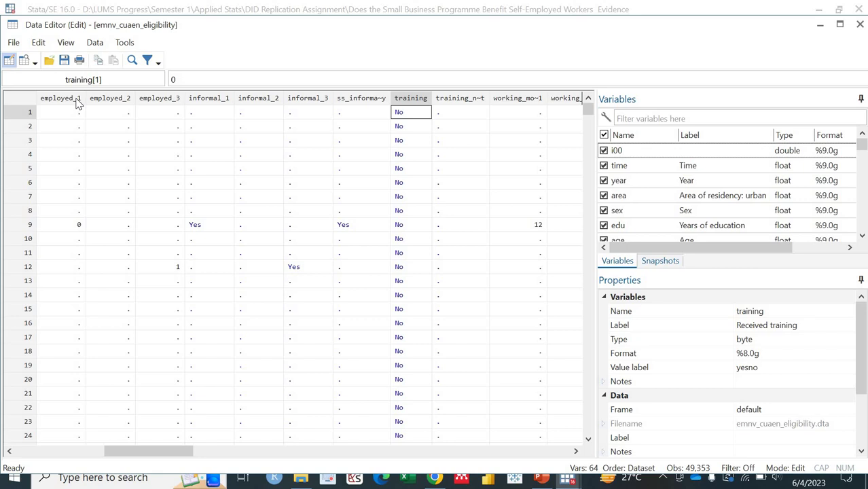
Look through the dataset's columns from training back to the first variables, including area, sex, edu and age
key(Left)
key(Left)
key(Left)
key(Left)
key(Left)
key(Left)
key(Left)
key(Left)
key(Left)
key(Left)
key(Left)
key(Left)
key(Left)
key(Left)
key(Left)
key(Left)
key(Left)
key(Left)
key(Left)
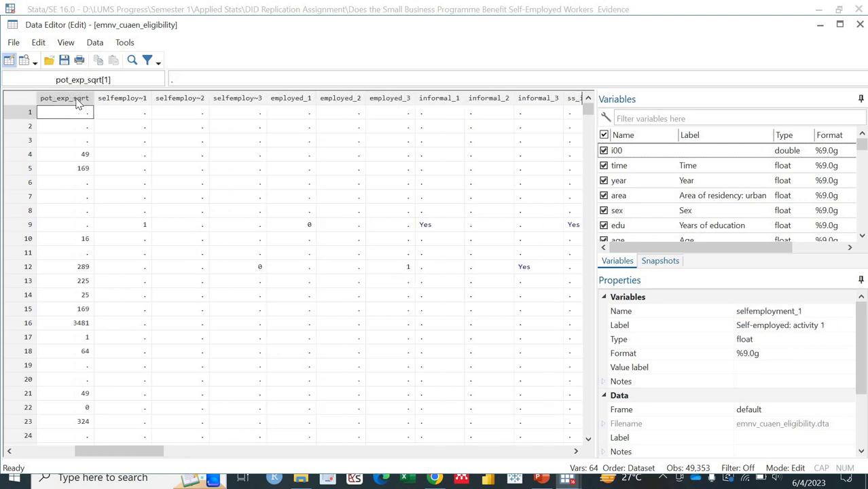
key(Right)
key(Right)
key(Right)
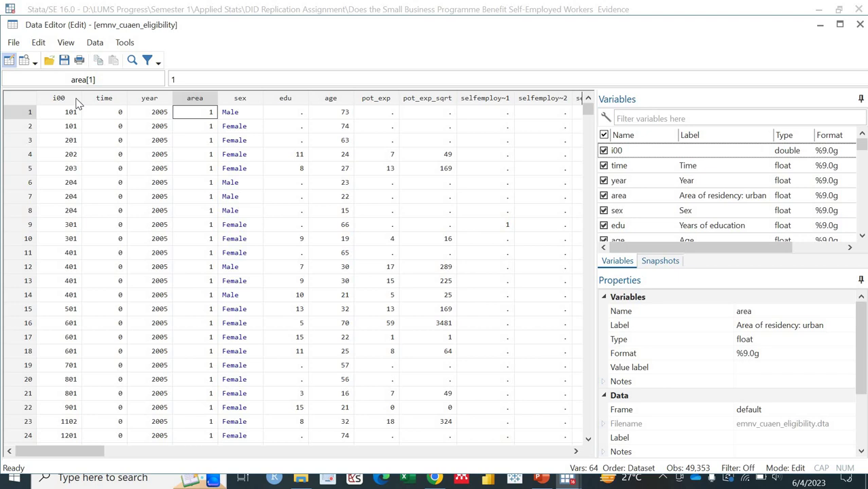
key(Right)
key(Left)
key(Right)
key(Left)
In the main Stata window, define a global macro named treatment containing the variable training
mouse_move(567, 477)
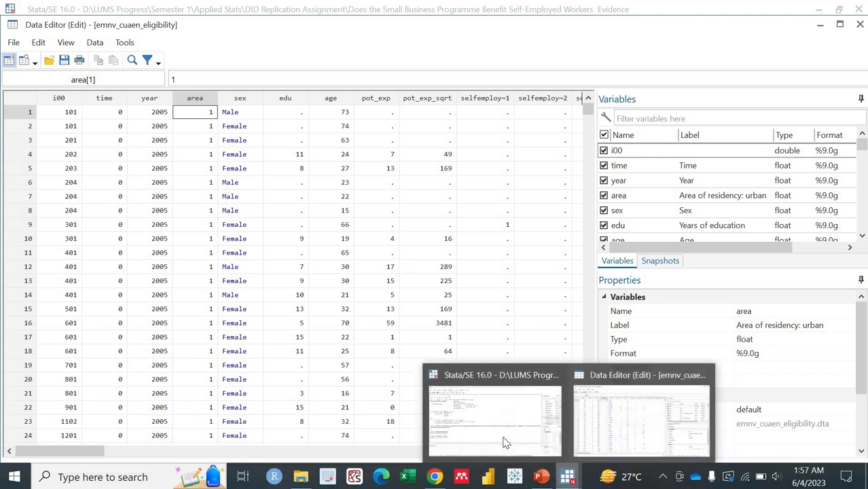
click(504, 441)
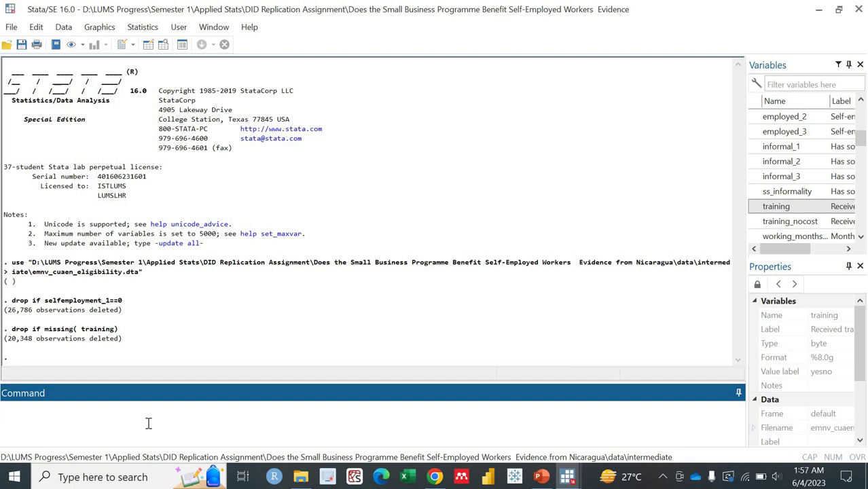
text(global treatment)
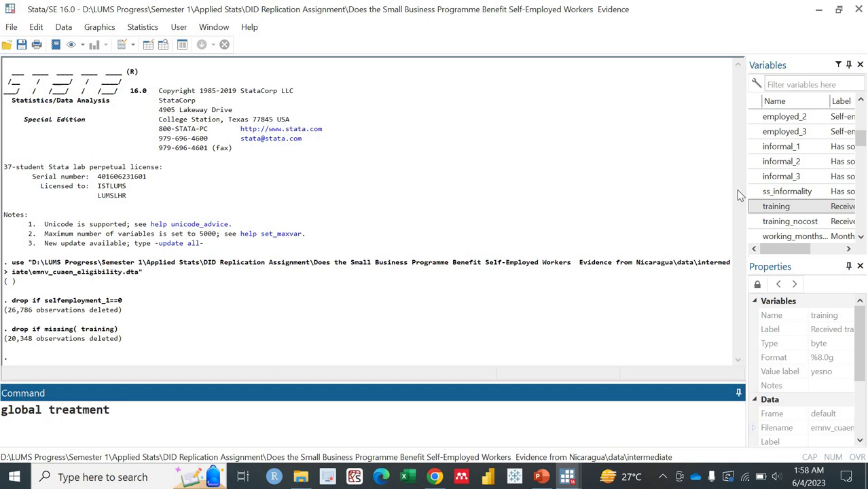
click(755, 207)
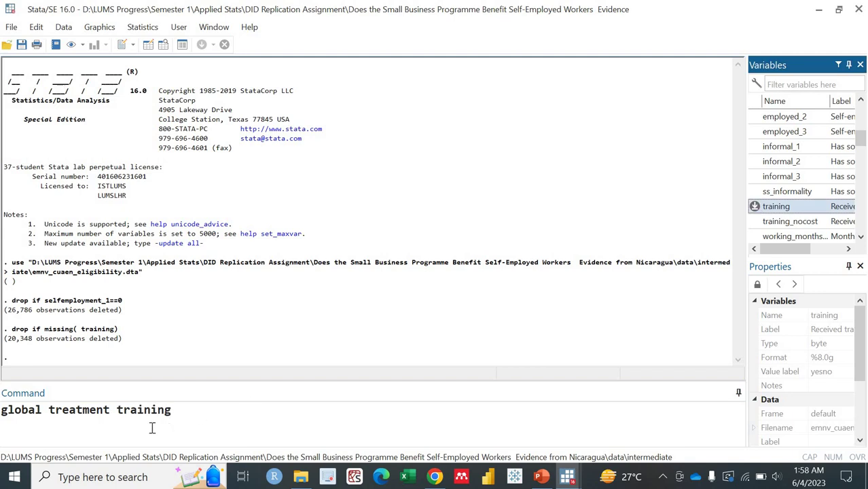
click(186, 420)
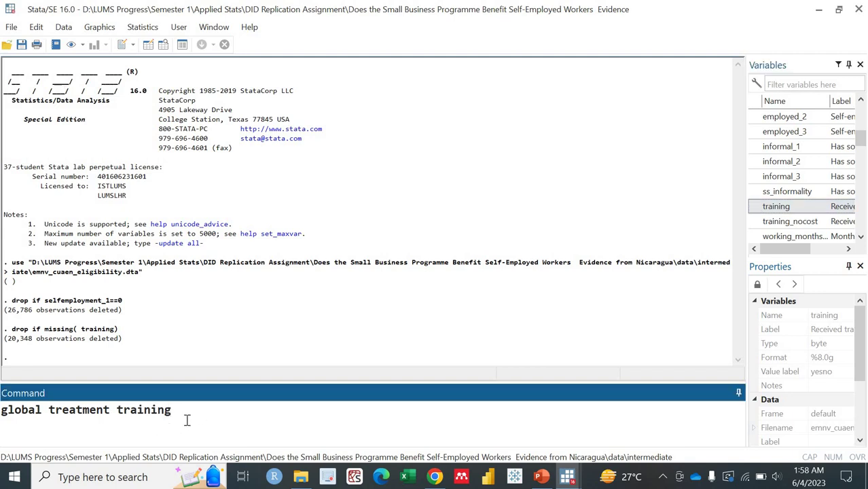
key(Return)
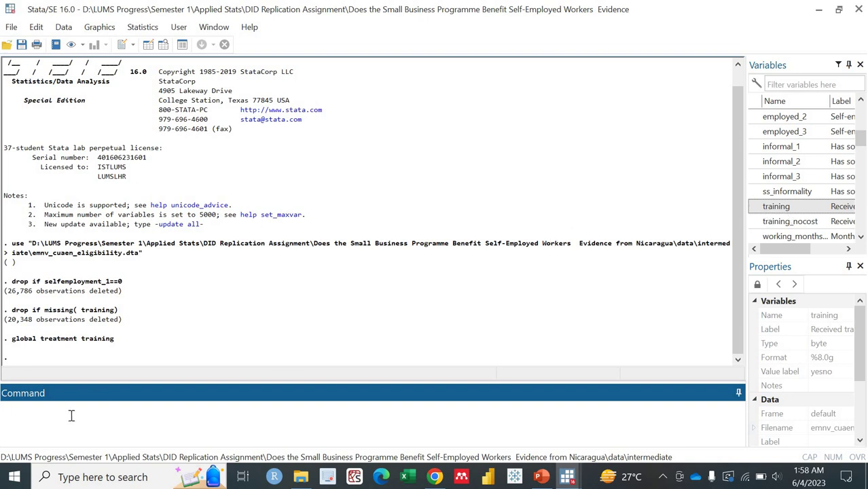
Define a global macro named ylist containing the outcome variable real_income_1
text(global ylist)
click(860, 237)
click(861, 236)
click(860, 237)
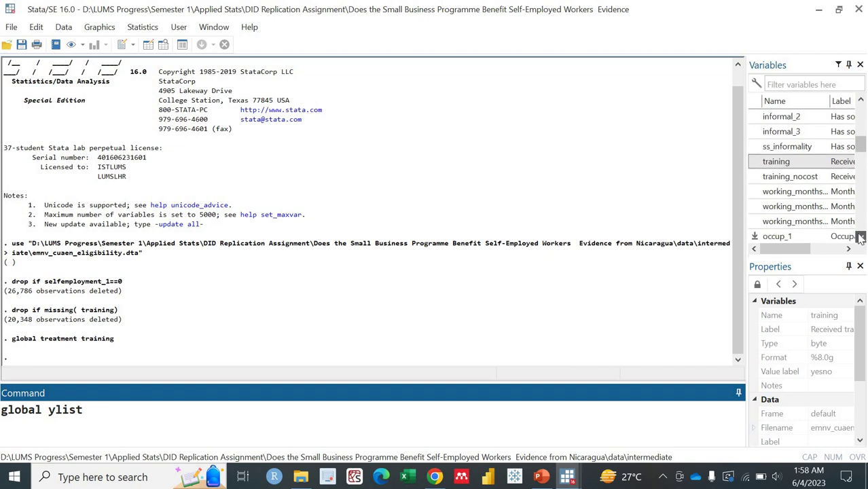
click(861, 236)
click(860, 236)
click(860, 237)
click(861, 237)
click(860, 237)
click(861, 236)
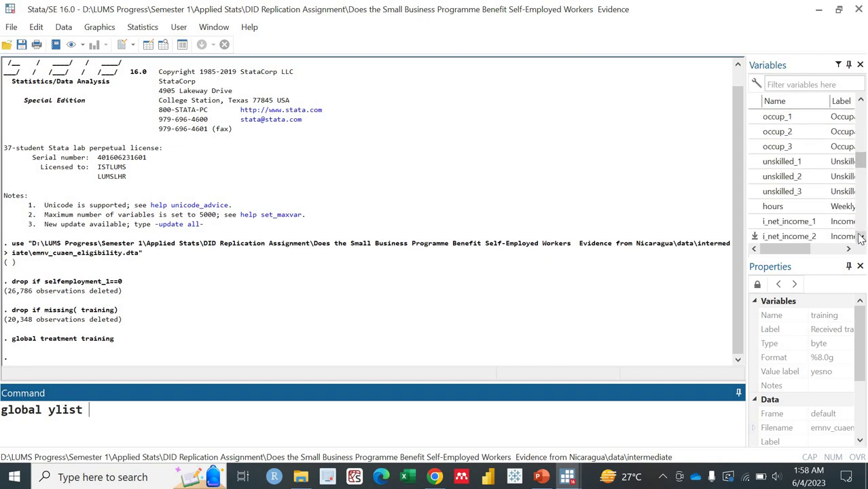
click(861, 237)
click(860, 237)
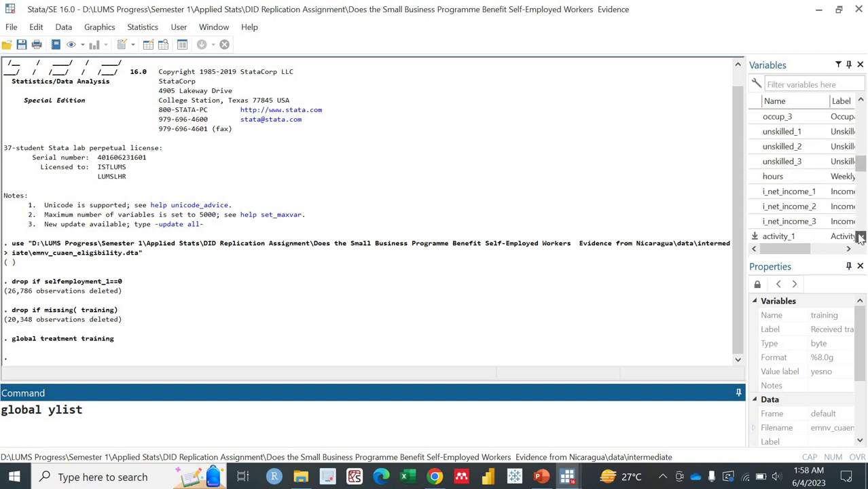
click(860, 236)
click(860, 236)
click(861, 236)
click(860, 237)
click(860, 236)
click(861, 236)
click(861, 236)
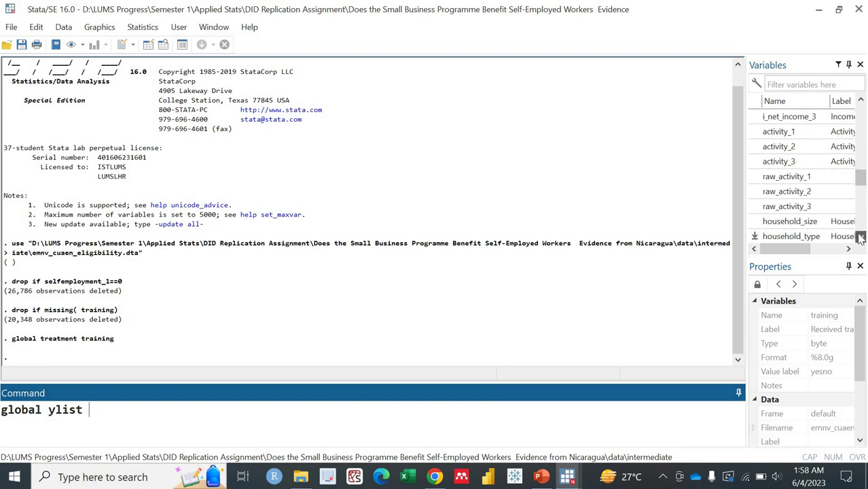
click(861, 237)
click(861, 237)
click(860, 236)
click(860, 237)
click(860, 236)
click(860, 236)
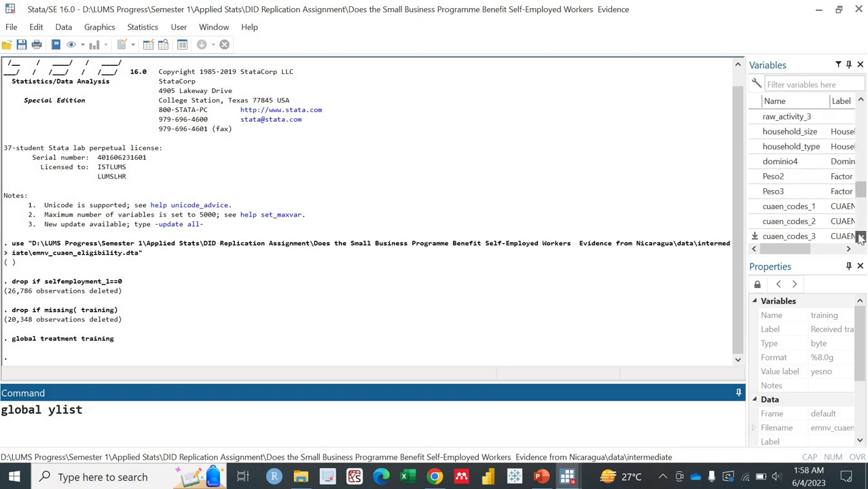
click(860, 236)
click(860, 237)
click(860, 237)
click(860, 236)
click(860, 236)
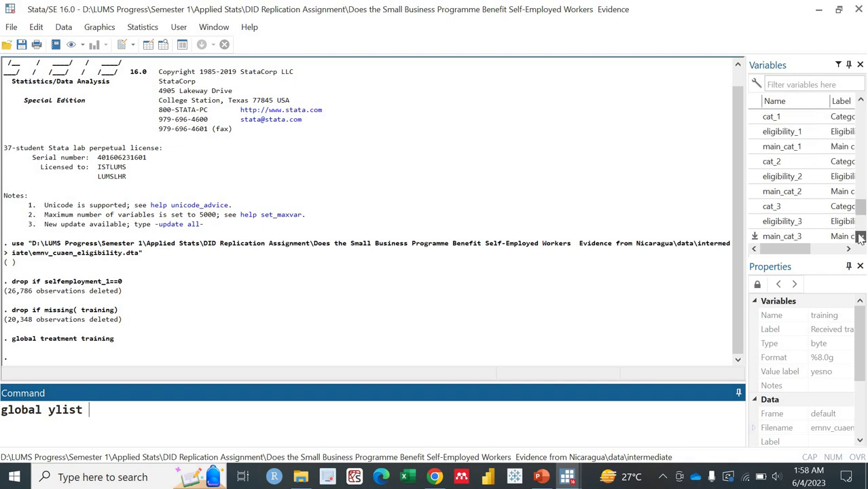
click(860, 236)
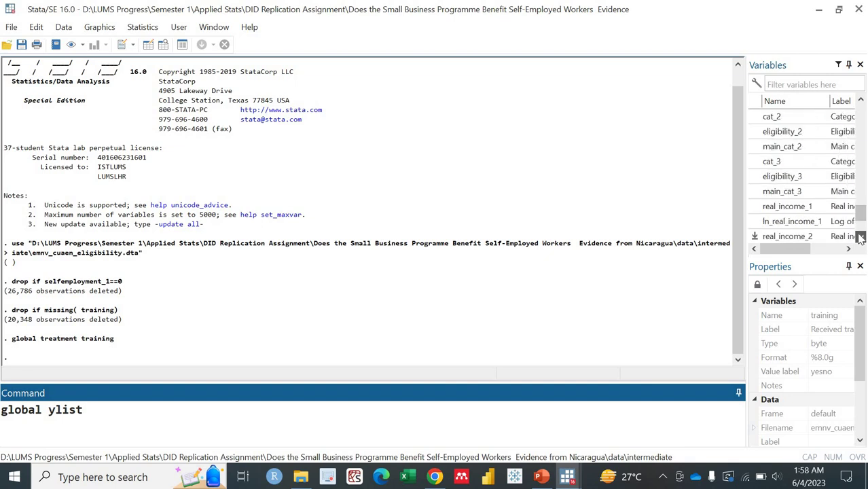
double_click(755, 207)
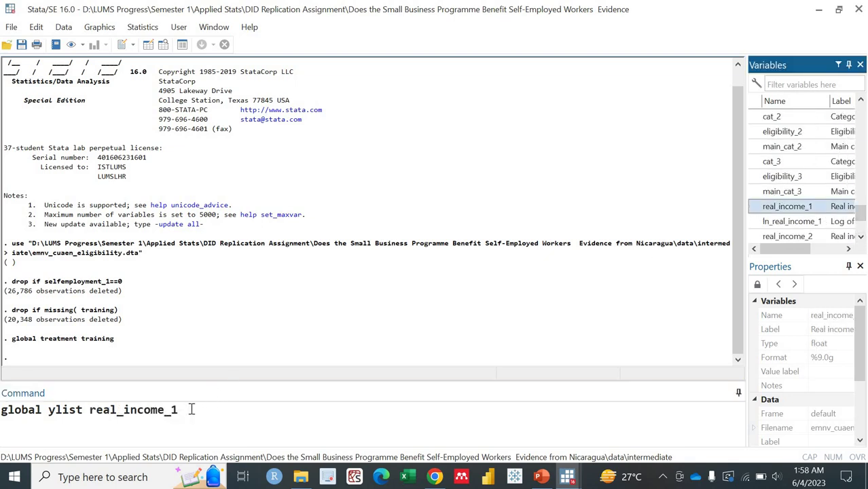
click(191, 409)
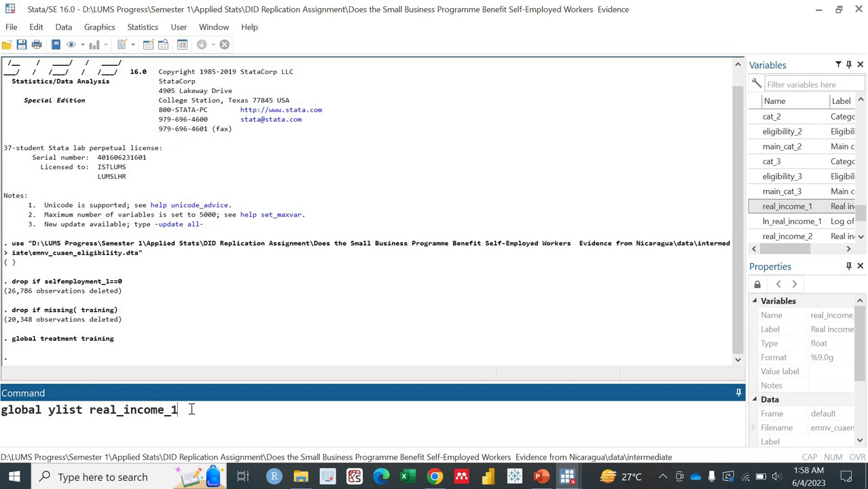
key(Return)
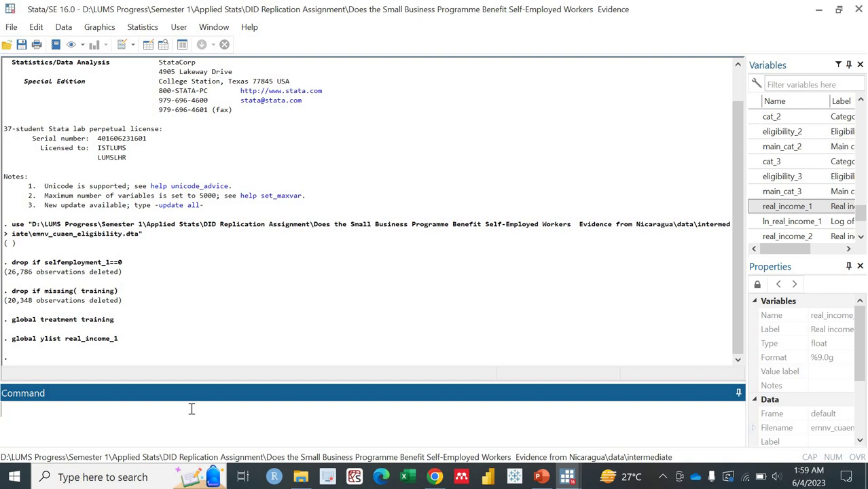
Begin a global xlist command with the covariates area, sex, edu and age
text(global xlist)
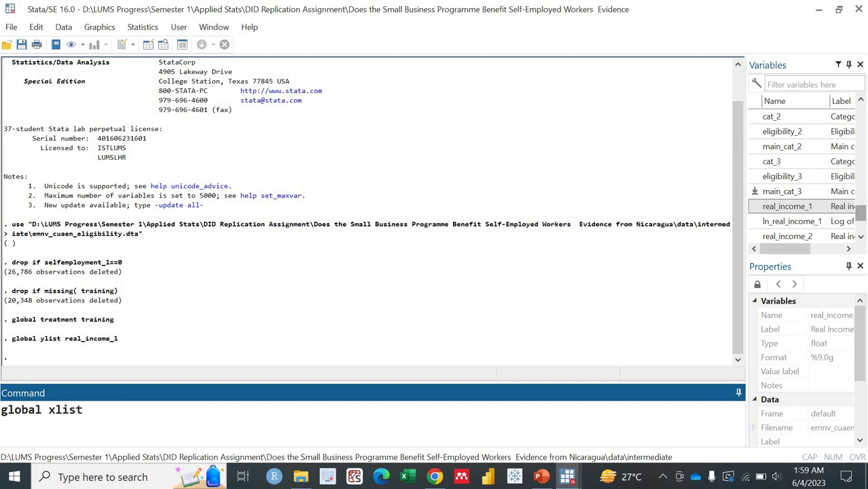
scroll(788, 177, up, 10)
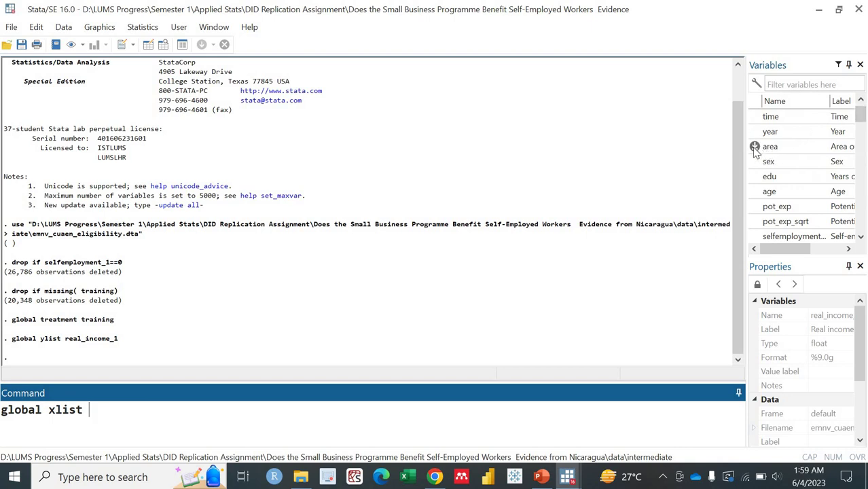
double_click(754, 146)
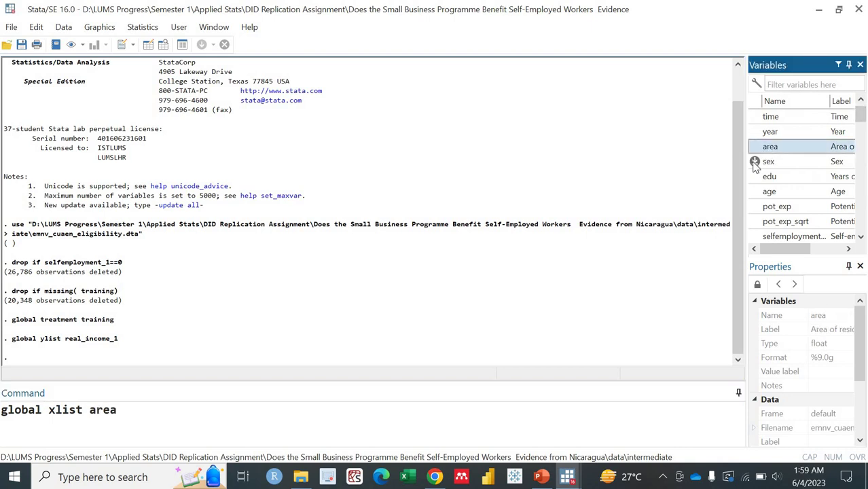
double_click(754, 162)
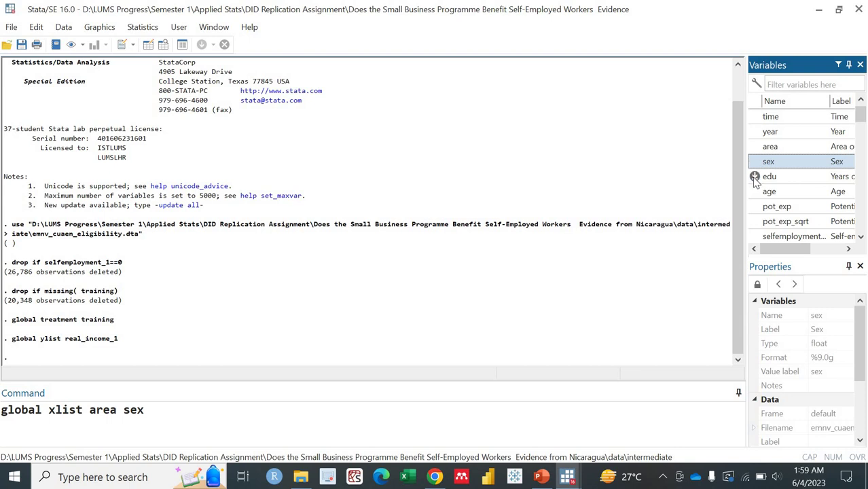
double_click(754, 176)
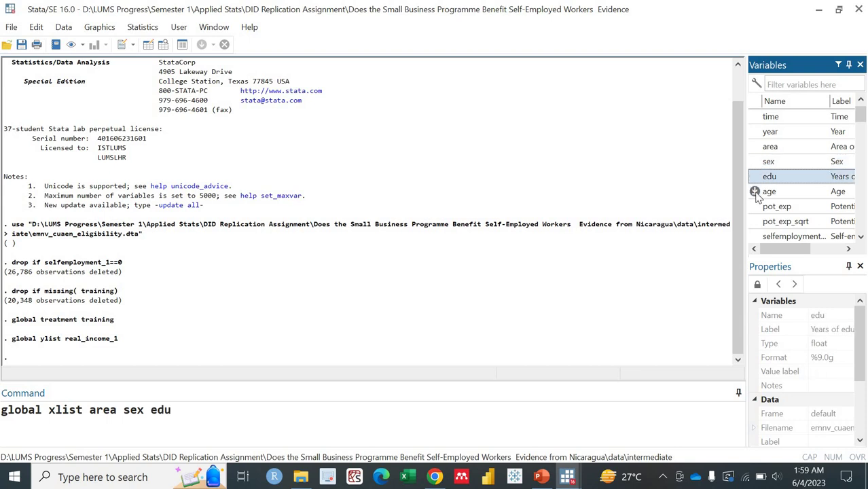
double_click(755, 192)
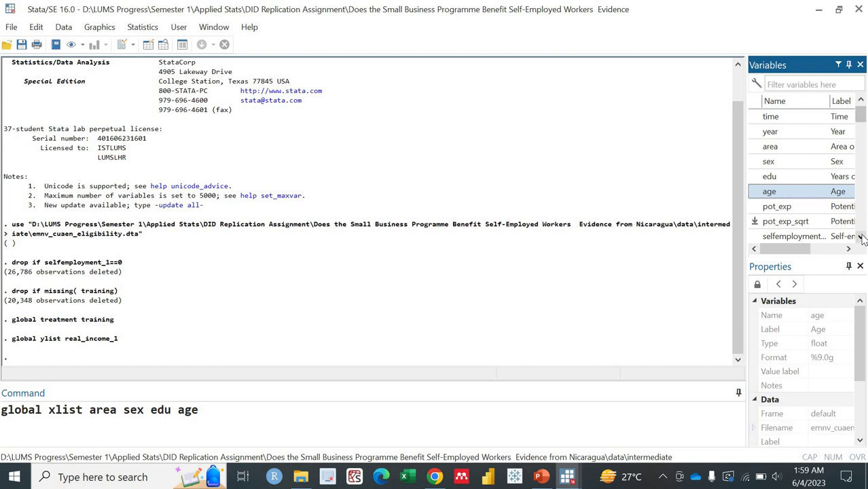
Add the variable hours to the xlist command and run it
click(861, 238)
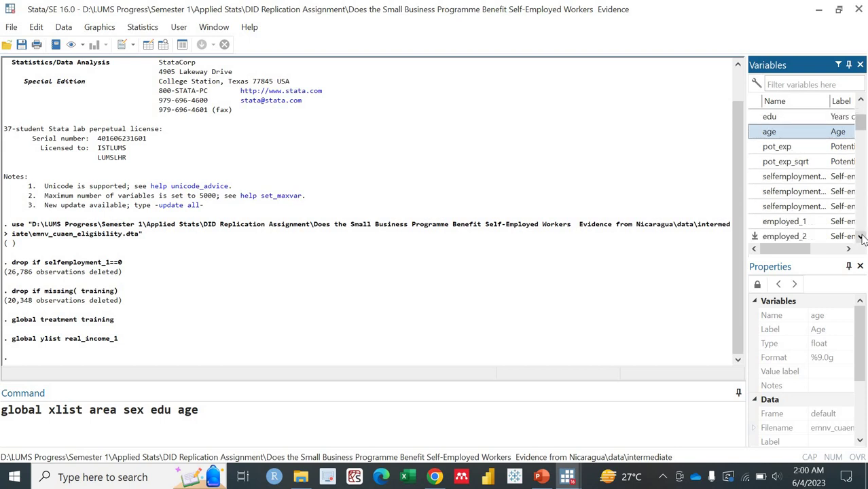
click(861, 237)
click(861, 237)
click(861, 237)
click(861, 238)
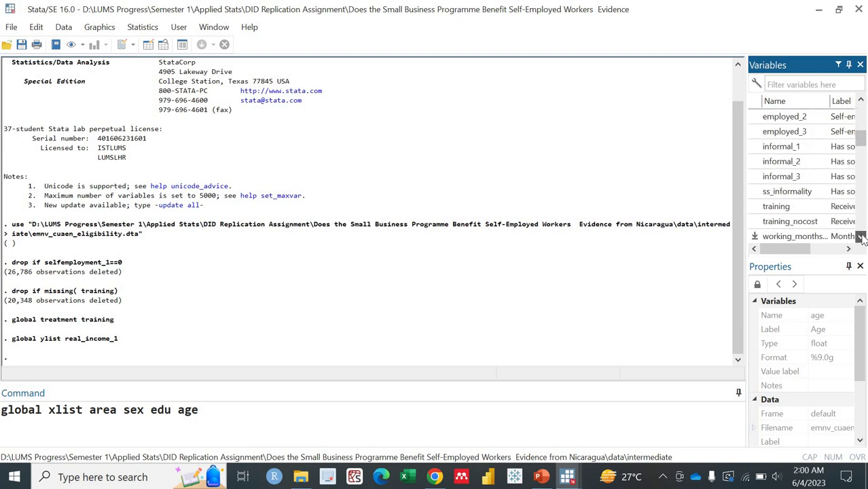
click(861, 238)
click(861, 238)
click(861, 238)
click(861, 238)
click(861, 238)
click(861, 238)
click(861, 238)
click(861, 238)
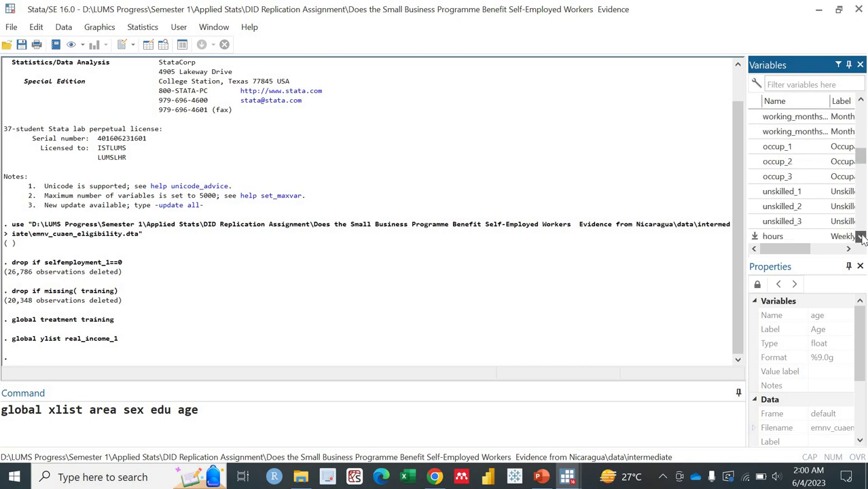
click(861, 238)
click(861, 238)
double_click(755, 207)
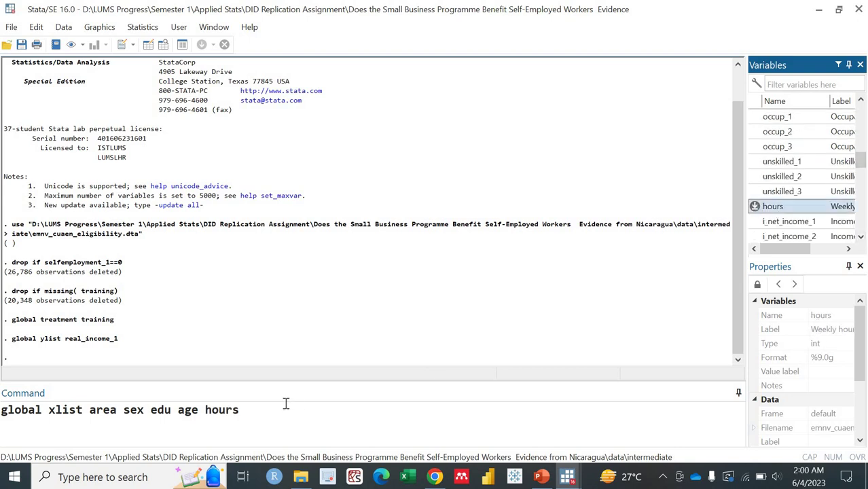
click(264, 413)
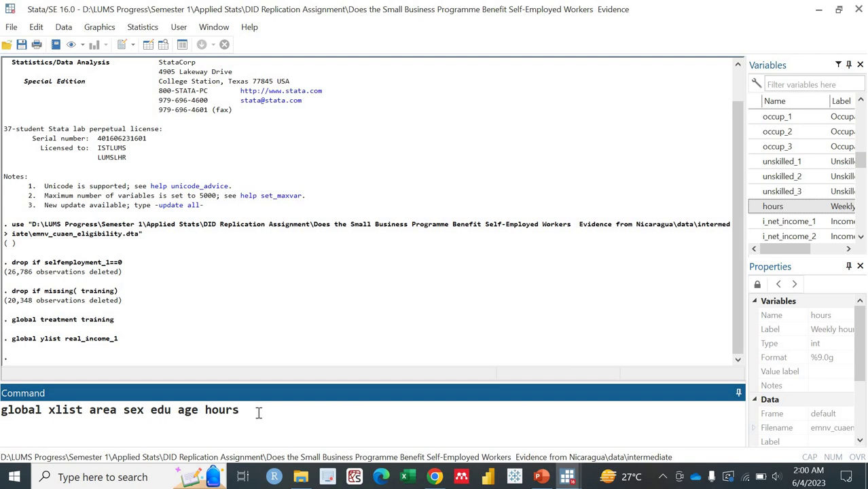
key(Return)
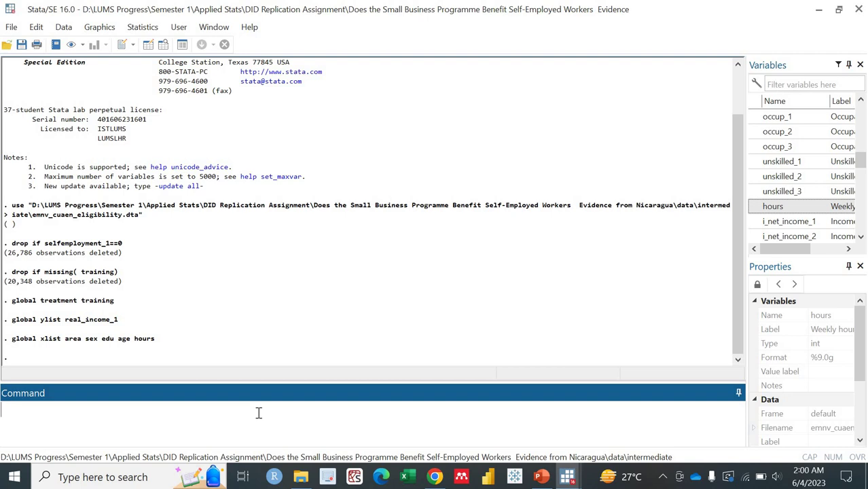
Summarize the outcome and covariates by treatment group with bysort $treatment: summarize $ylist $xlist
text(by)
key(BackSpace)
key(BackSpace)
text(bysort $treate)
key(BackSpace)
text(ment)
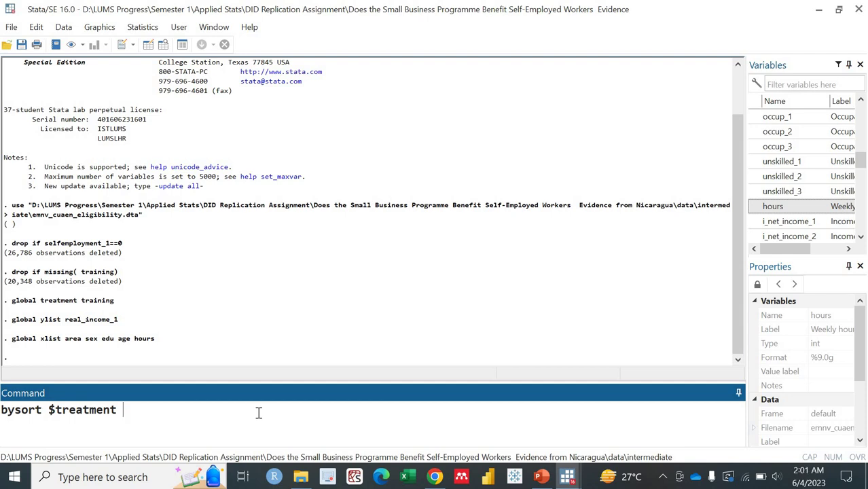
text(: summarize)
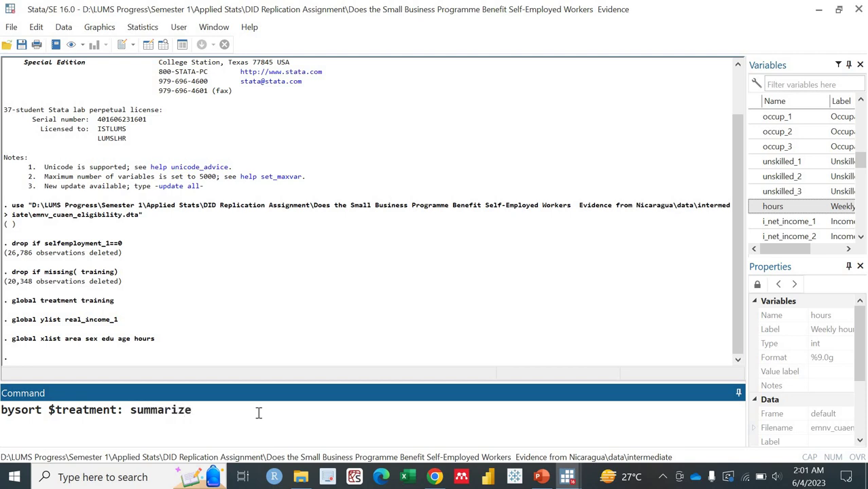
text( $)
text(ylist $xlist)
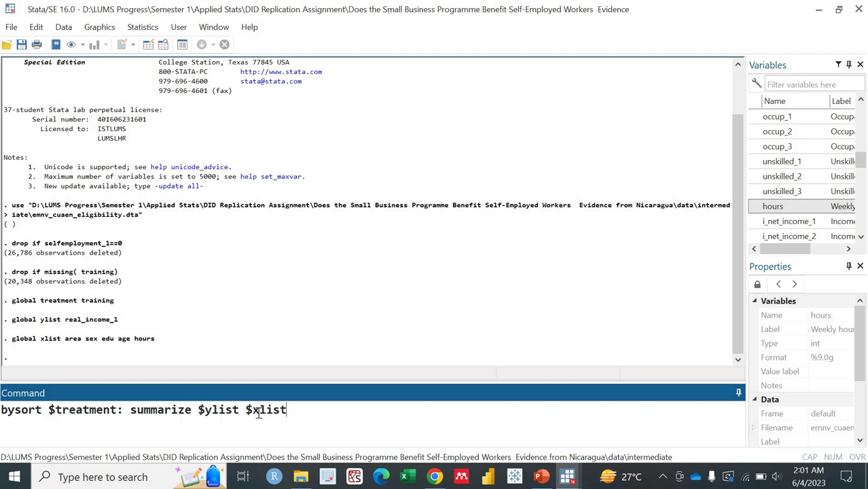
key(Return)
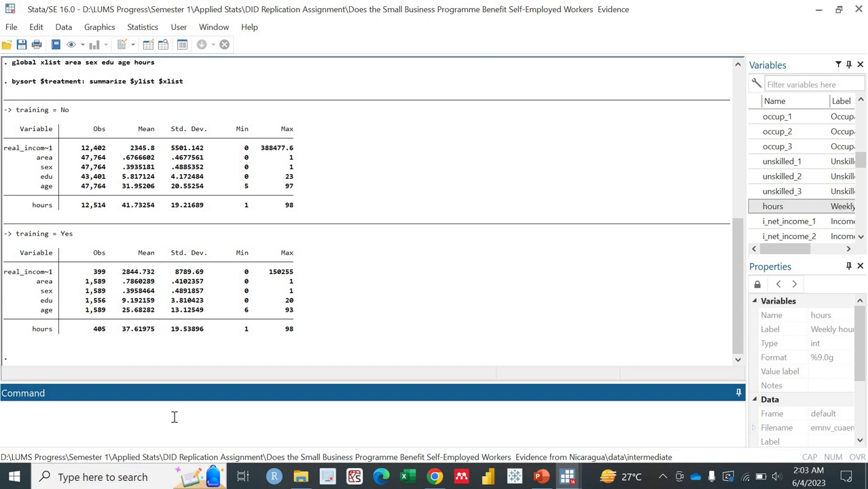
Estimate the propensity score by running pscore $treatment $xlist, pscore(myscore) blockid(myblock)
text(pscore $treatment)
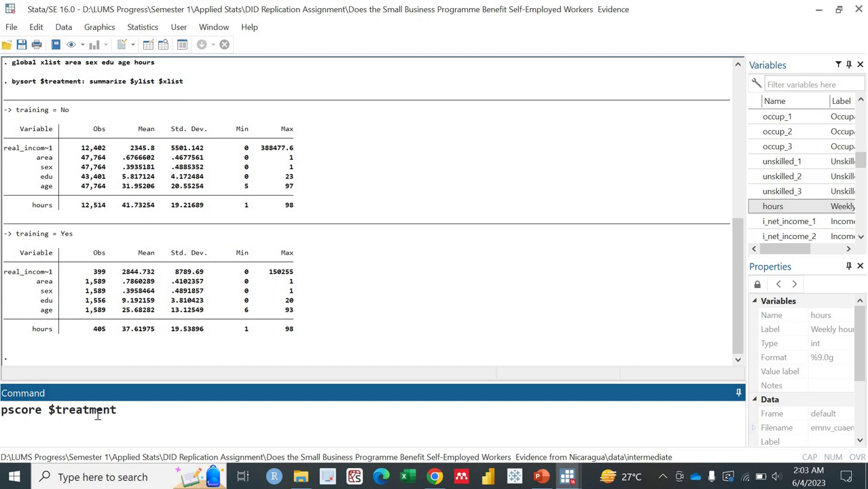
text( $xlist)
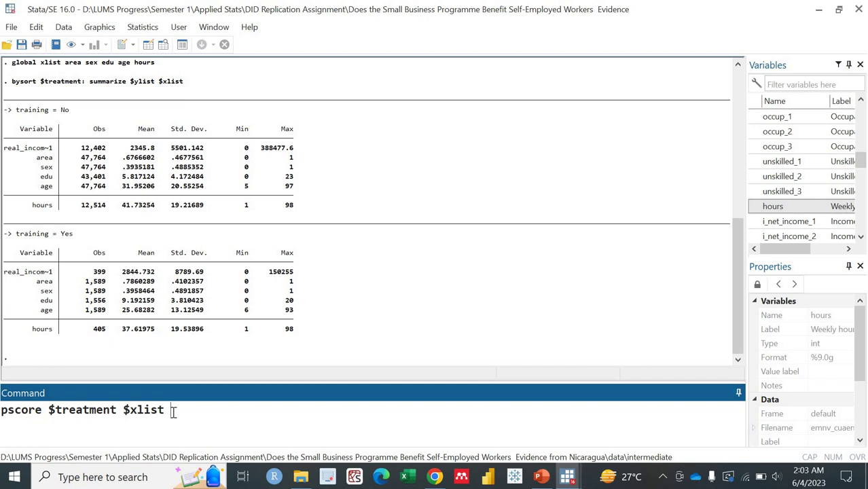
text(pscore()
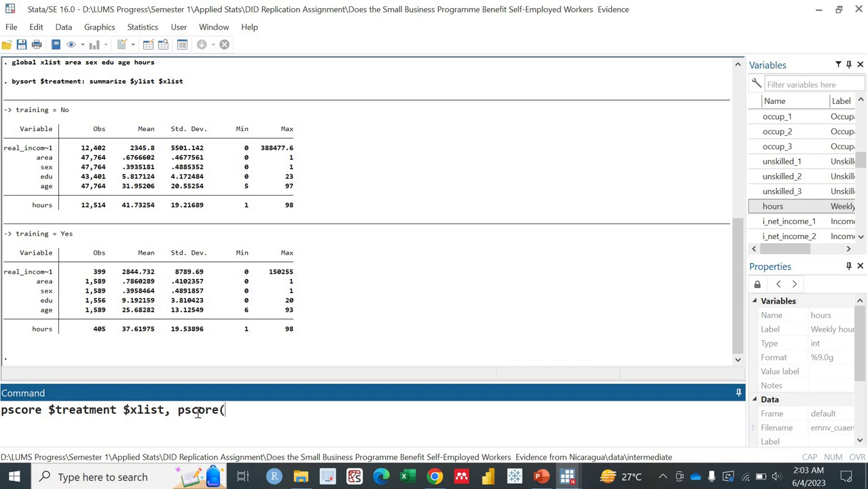
text(myscore)
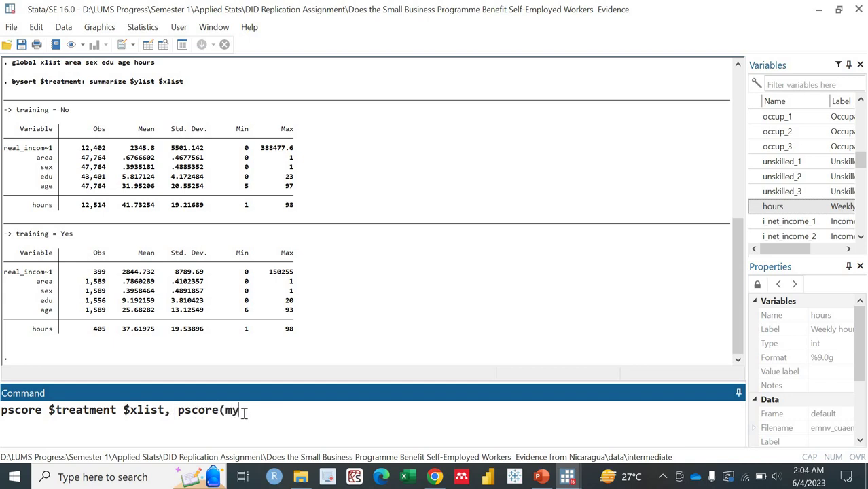
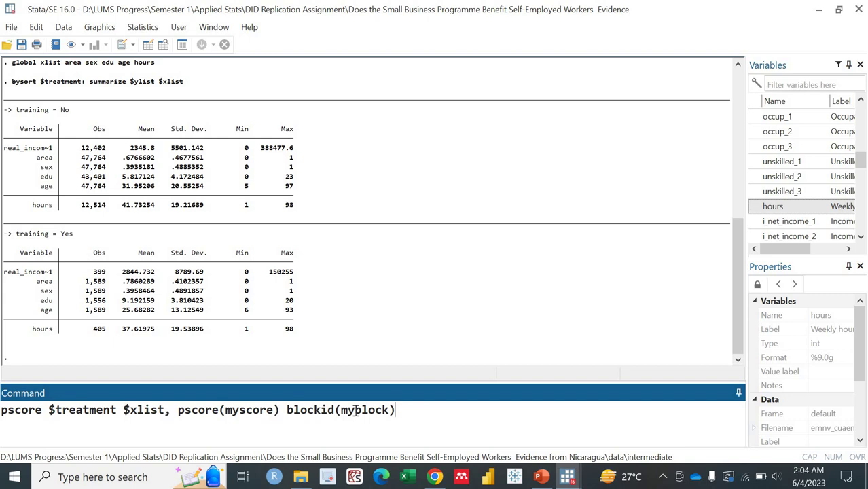
key(Return)
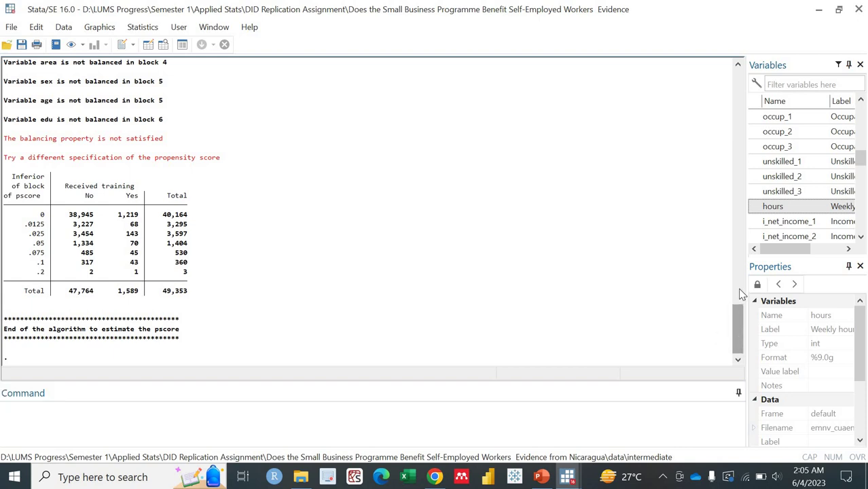
Examine the estimated propensity score summary and inspect the myscore and myblock columns in the data editor
drag(738, 340, 743, 265)
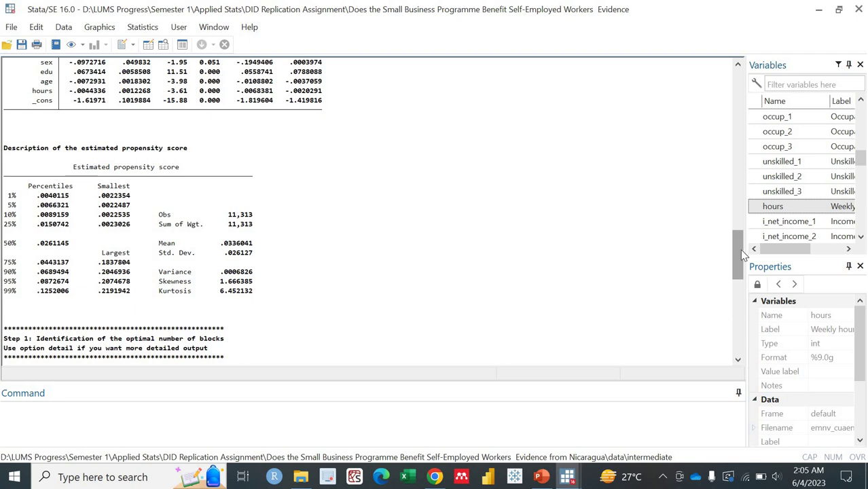
click(149, 47)
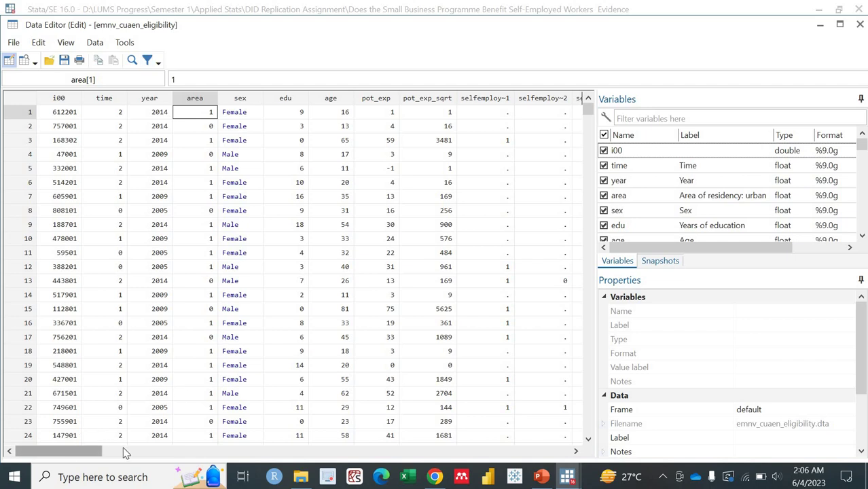
scroll(150, 438, right, 15)
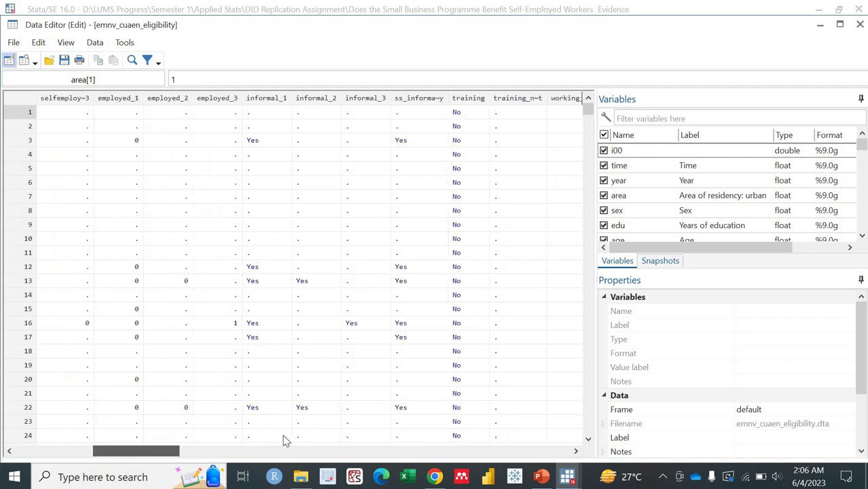
scroll(530, 394, right, 10)
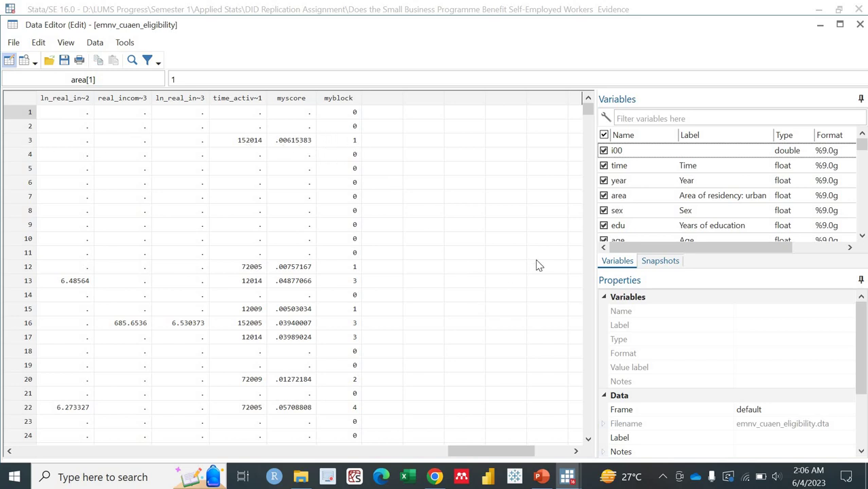
click(571, 476)
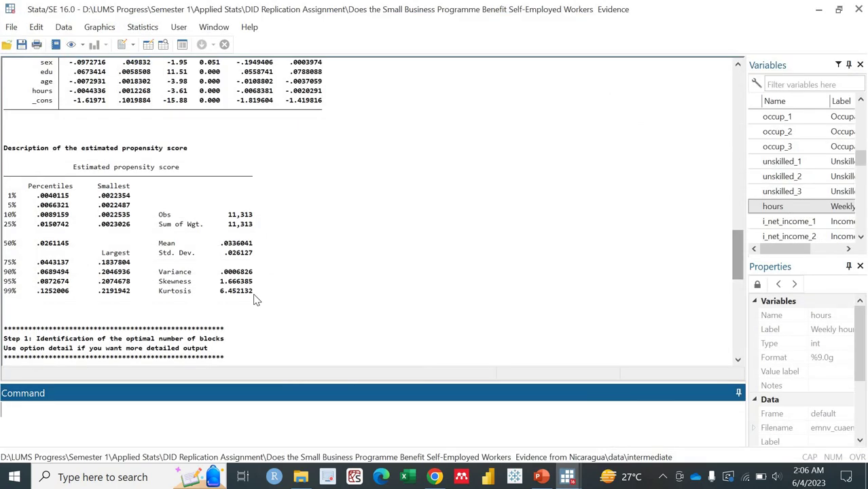
Review the probit regression coefficients, the covariate balance tests and the block table in the pscore output
click(344, 282)
scroll(344, 282, up, 1)
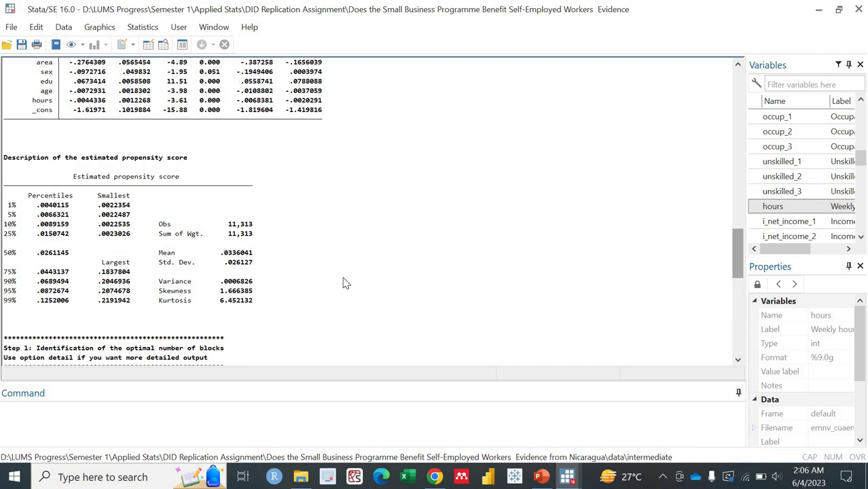
scroll(344, 282, up, 10)
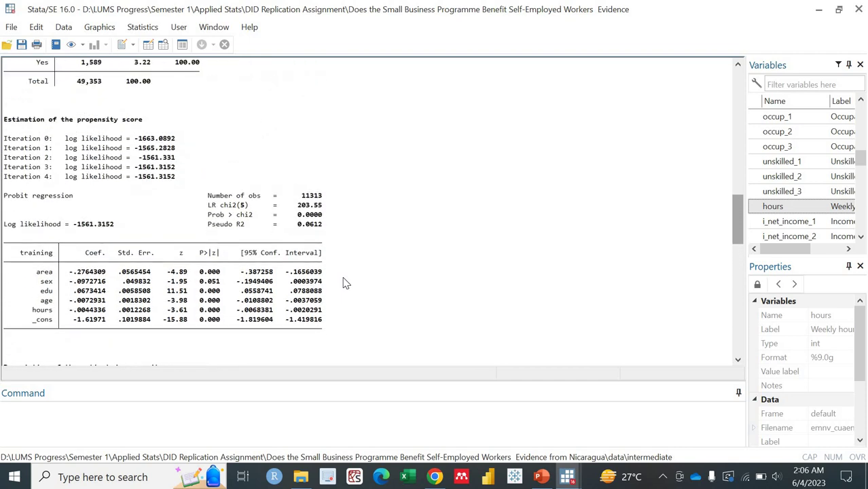
scroll(344, 283, down, 15)
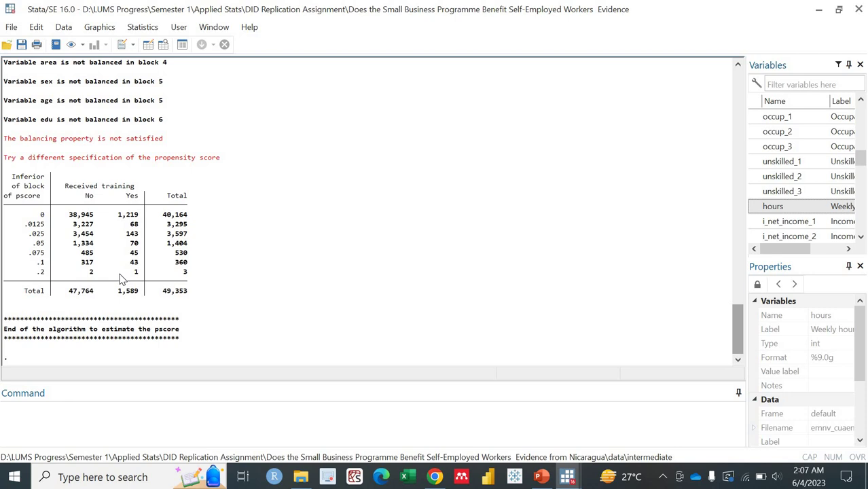
Estimate the treatment effect with nearest neighbor matching by running attnd $ylist $treatment $xlist, pscore(myscore)
click(69, 422)
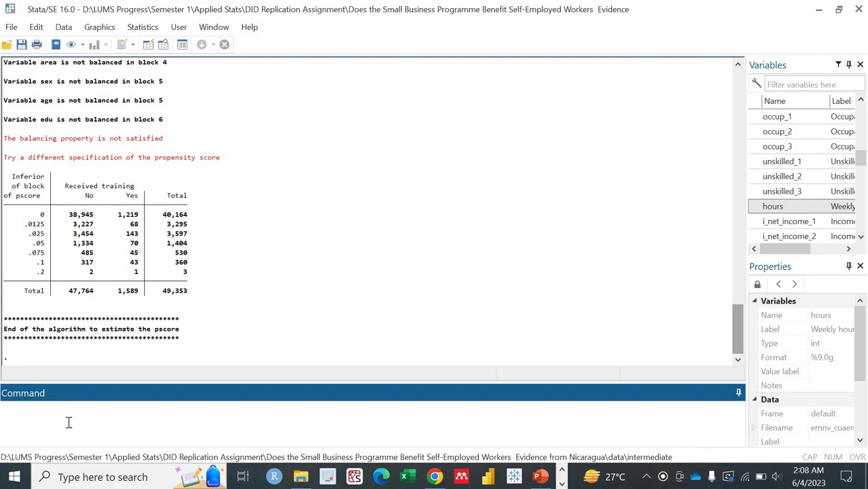
text(attnd)
text($ylist)
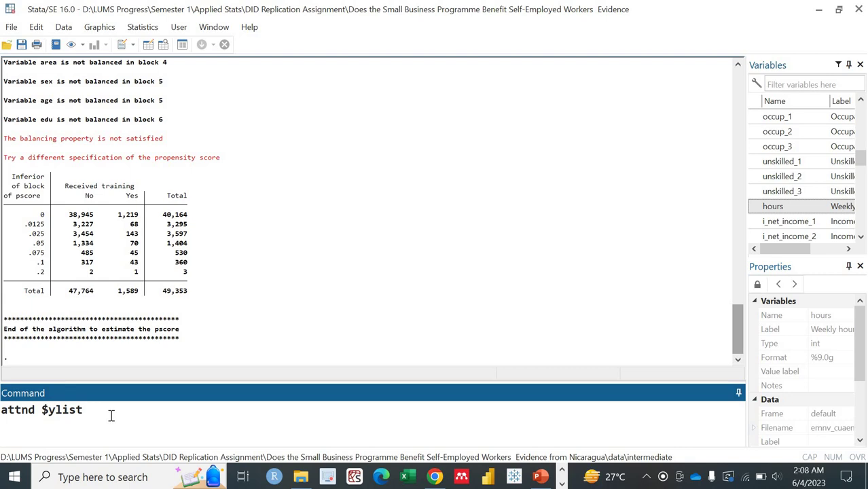
text( $treatment)
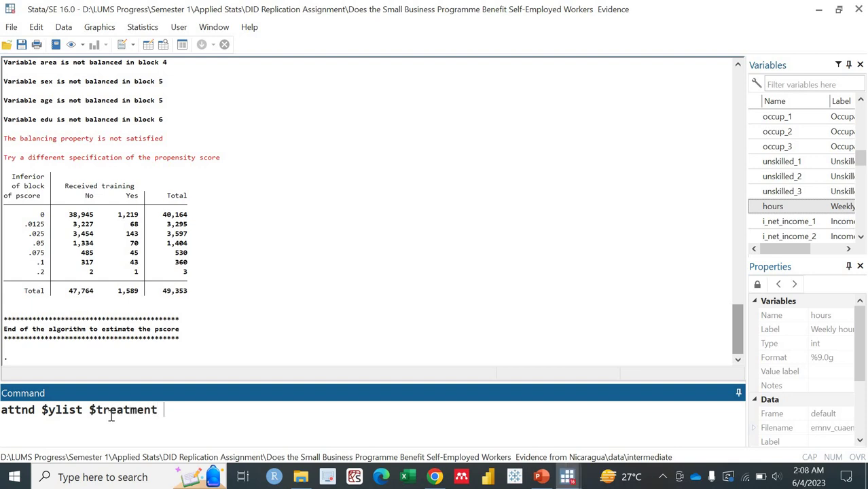
text( $xlist, )
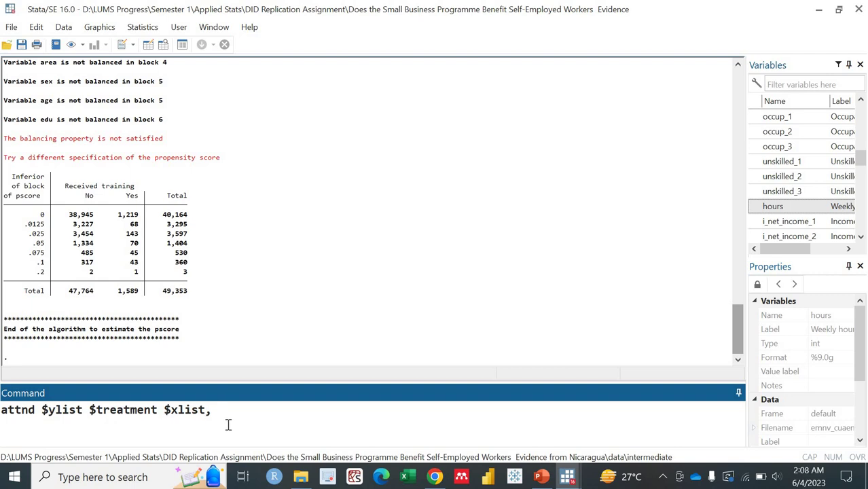
text(pscore(myscore)
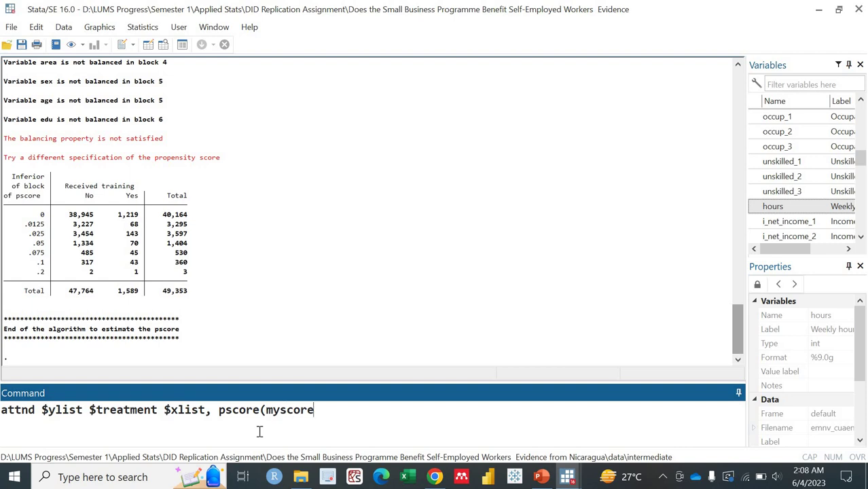
text())
key(Return)
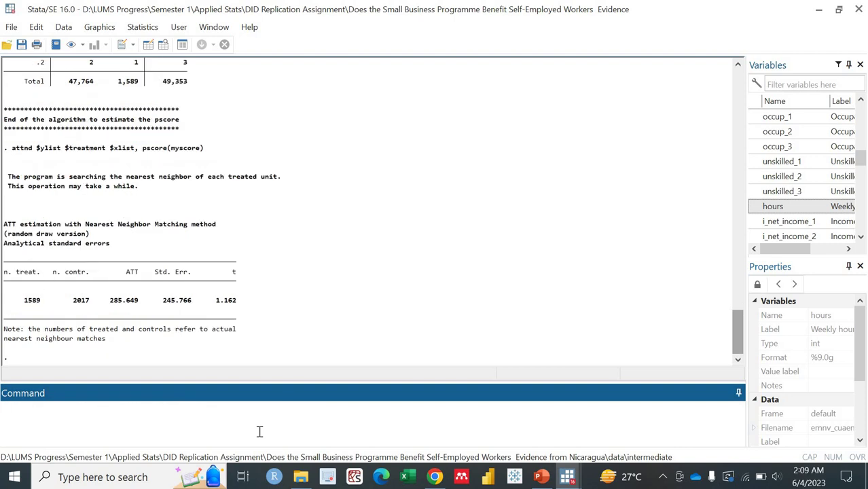